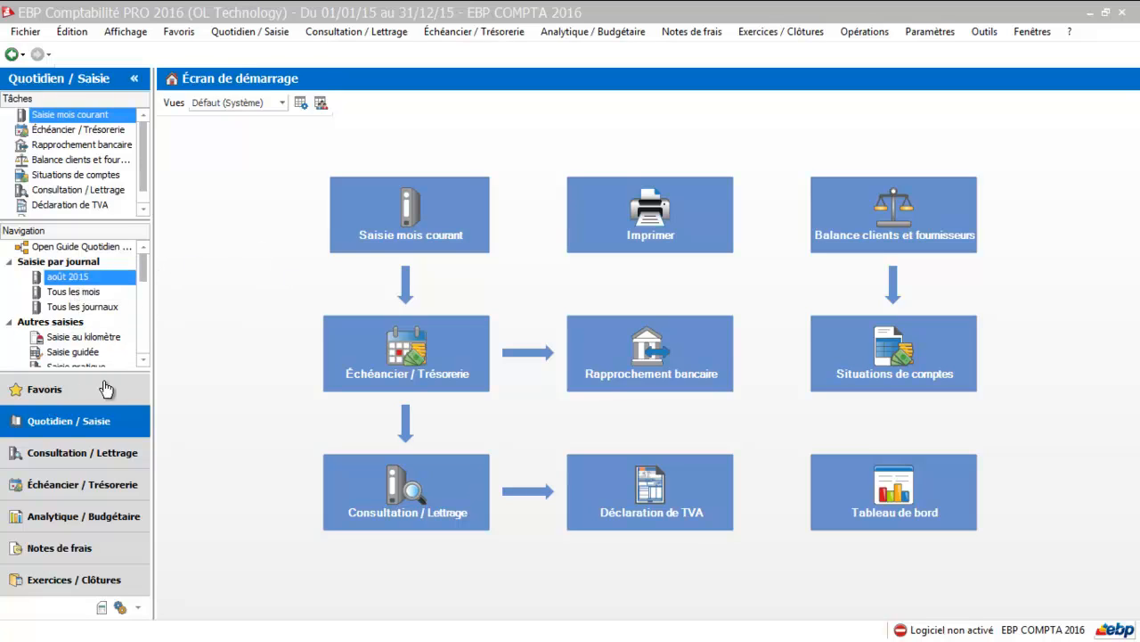
# Open the opening balance entry (Saisir la balance d'ouverture) from the août 2015 journal entry list.
pyautogui.click(68, 278)
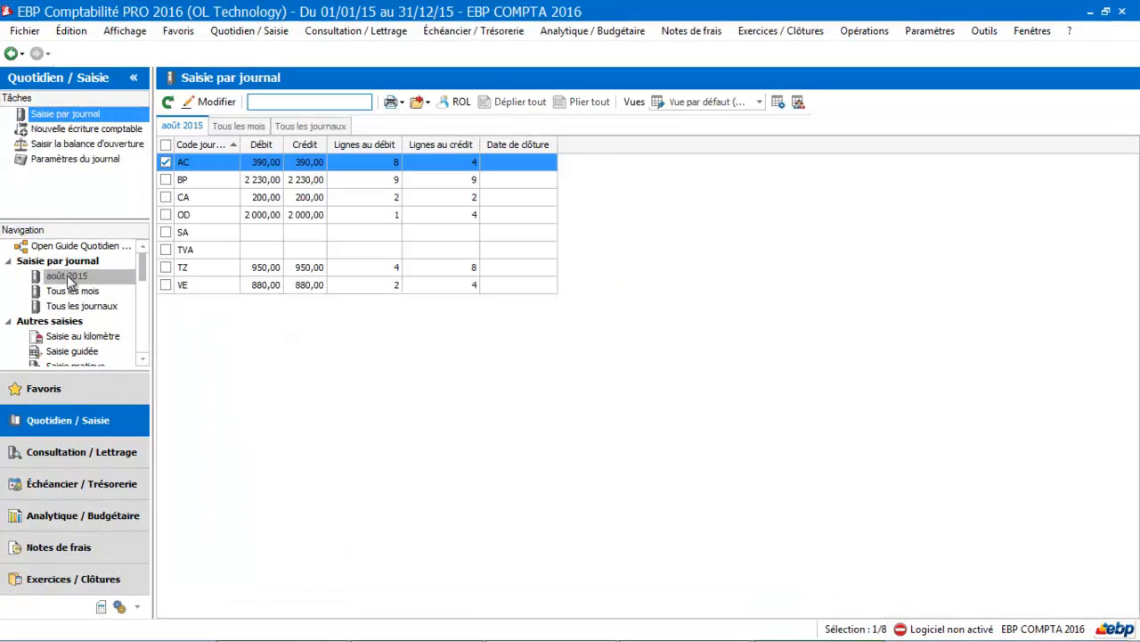
pyautogui.click(49, 149)
pyautogui.click(44, 145)
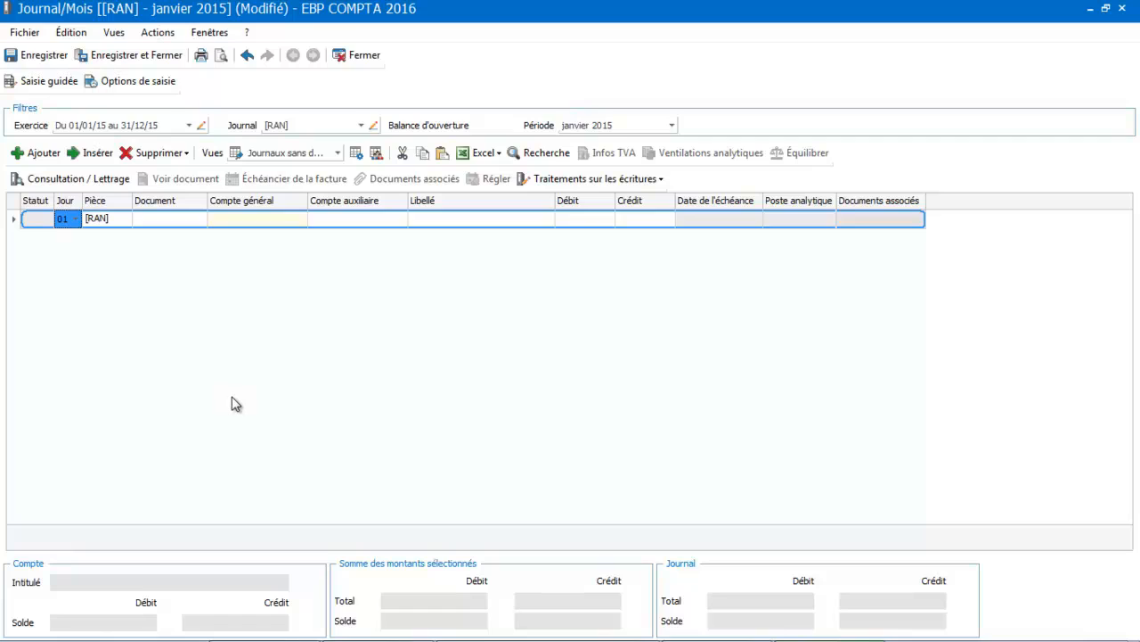
# Set the general account of the first opening balance line to 2183, Matériel de bureau et matériel informatique.
pyautogui.click(227, 222)
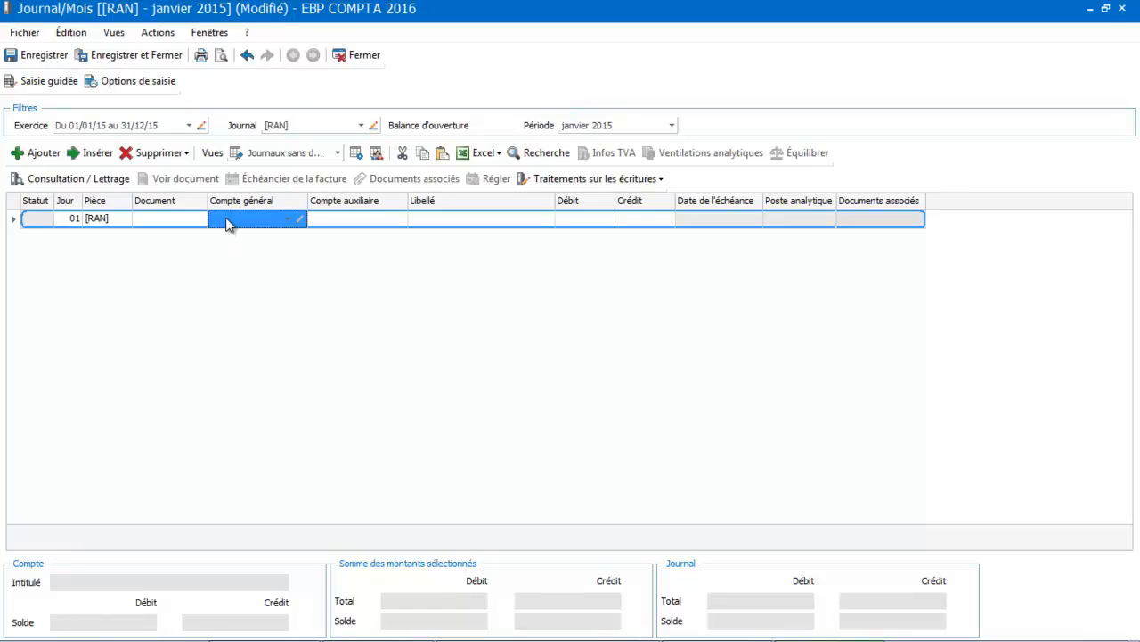
pyautogui.click(227, 221)
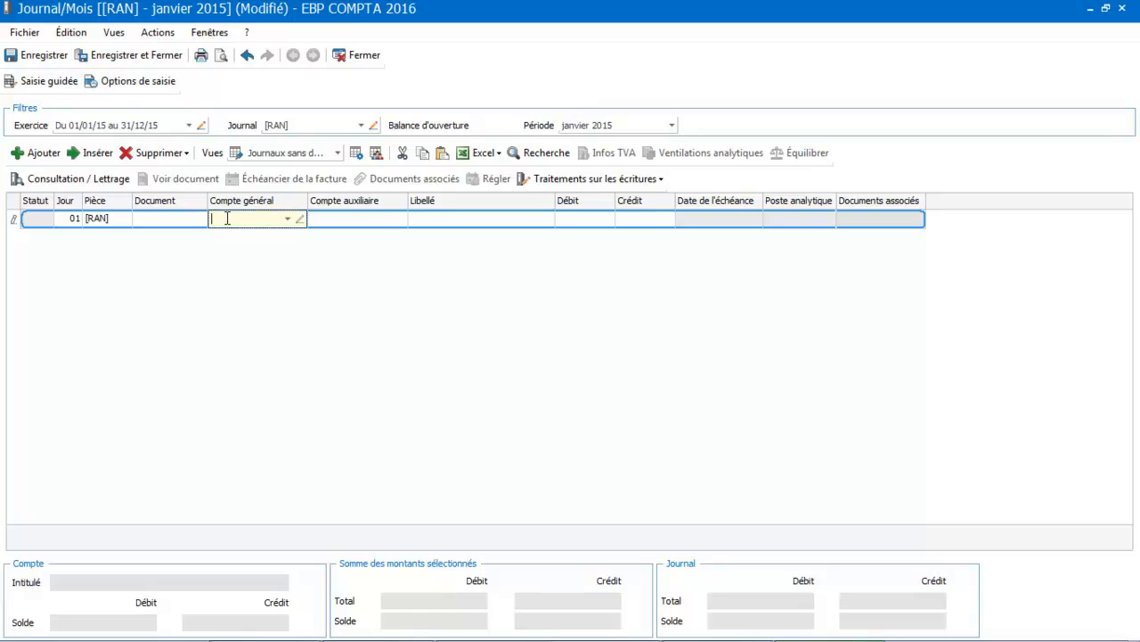
pyautogui.write('218')
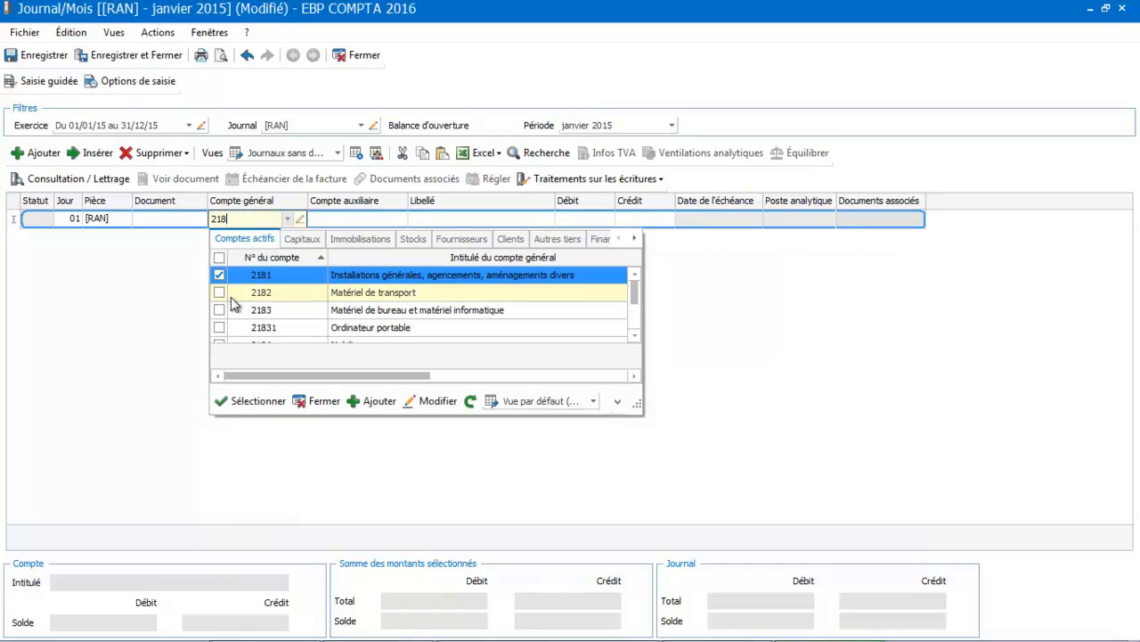
pyautogui.doubleClick(242, 309)
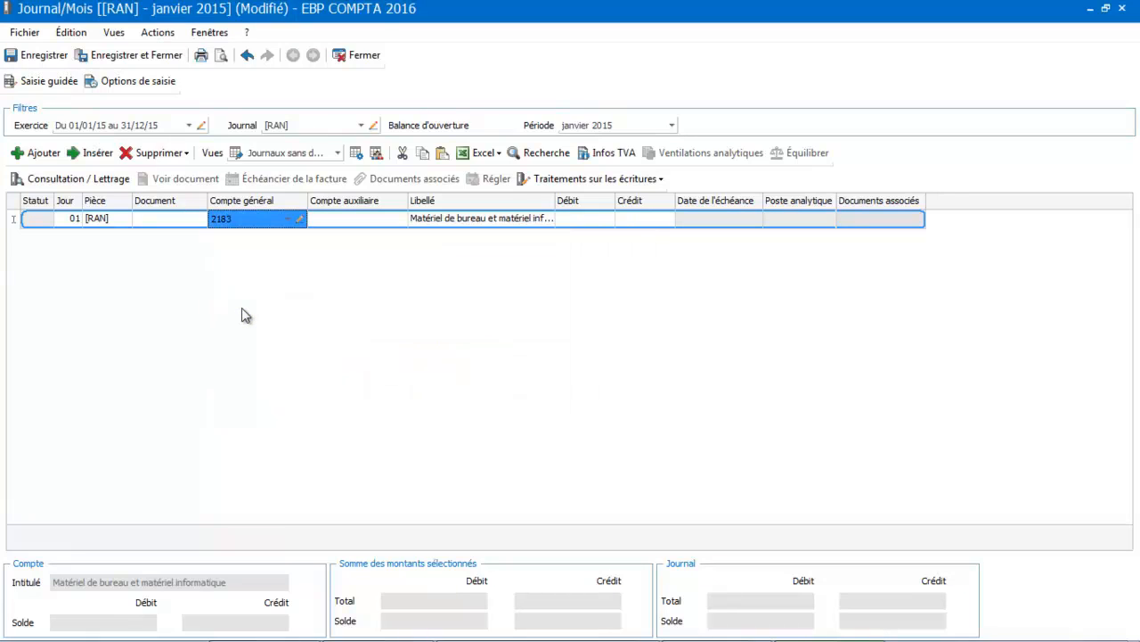
# Enter a debit of 2000 on the 2183 line and validate it to start a new line.
pyautogui.click(592, 219)
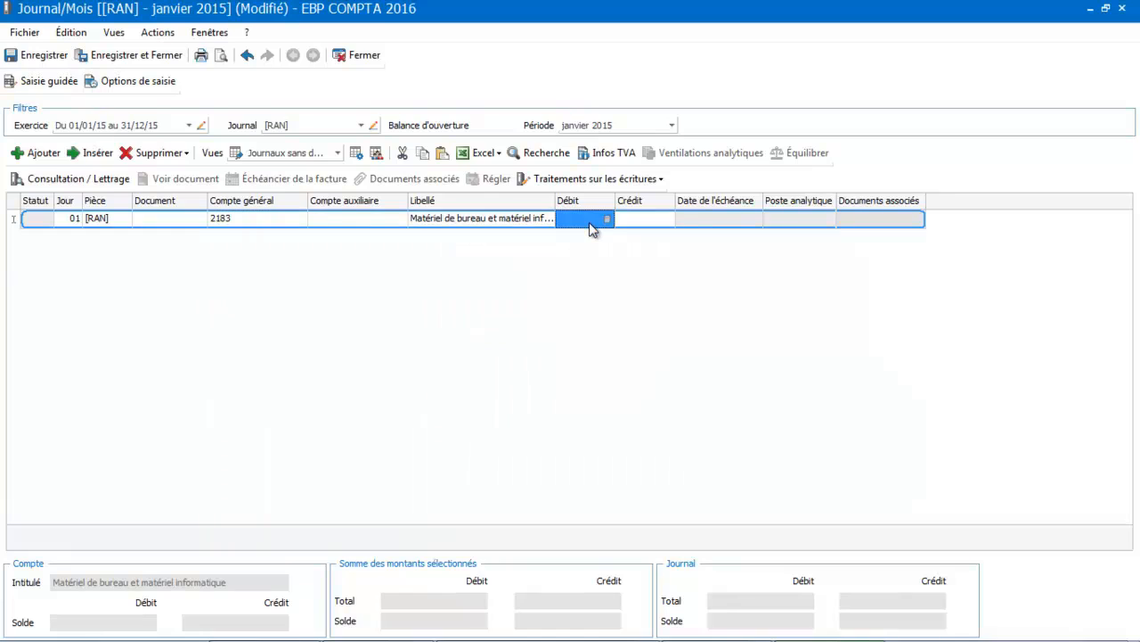
pyautogui.click(591, 223)
pyautogui.write('2000')
pyautogui.press('Return')
pyautogui.press('Return')
pyautogui.press('Return')
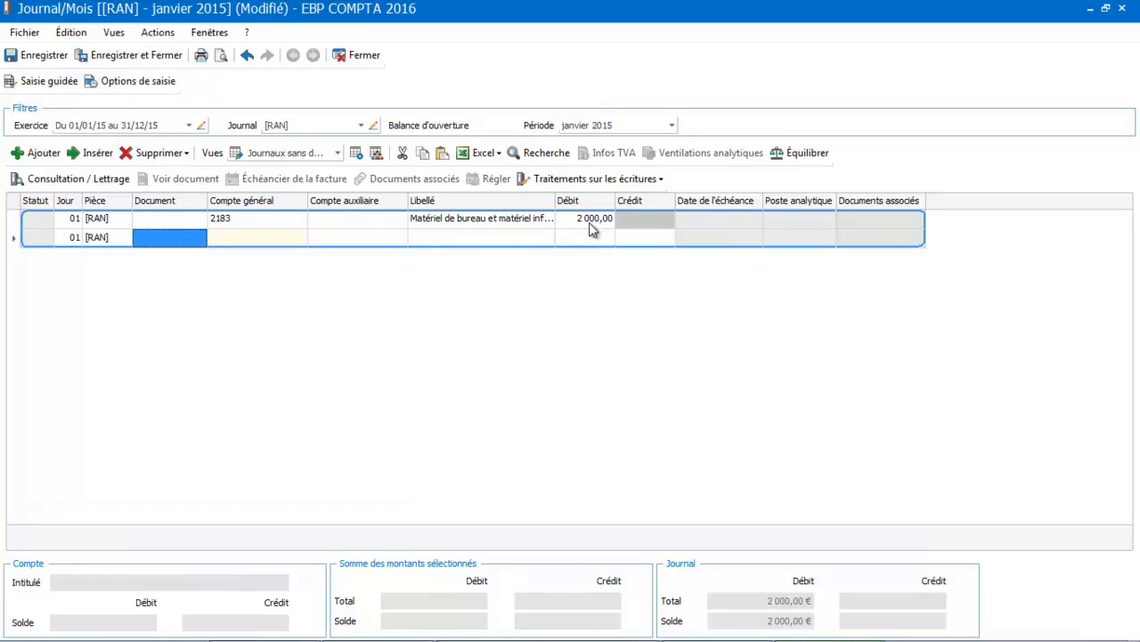
# Fill the second line with the individual customer's 411 account and a debit of 1000.
pyautogui.press('Return')
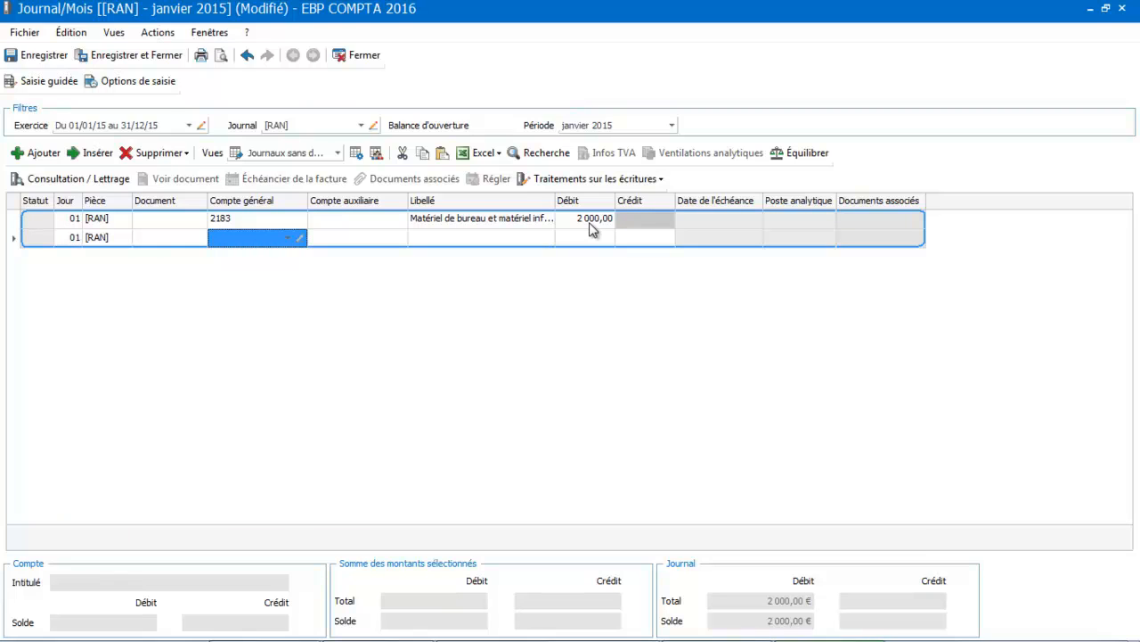
pyautogui.write('411')
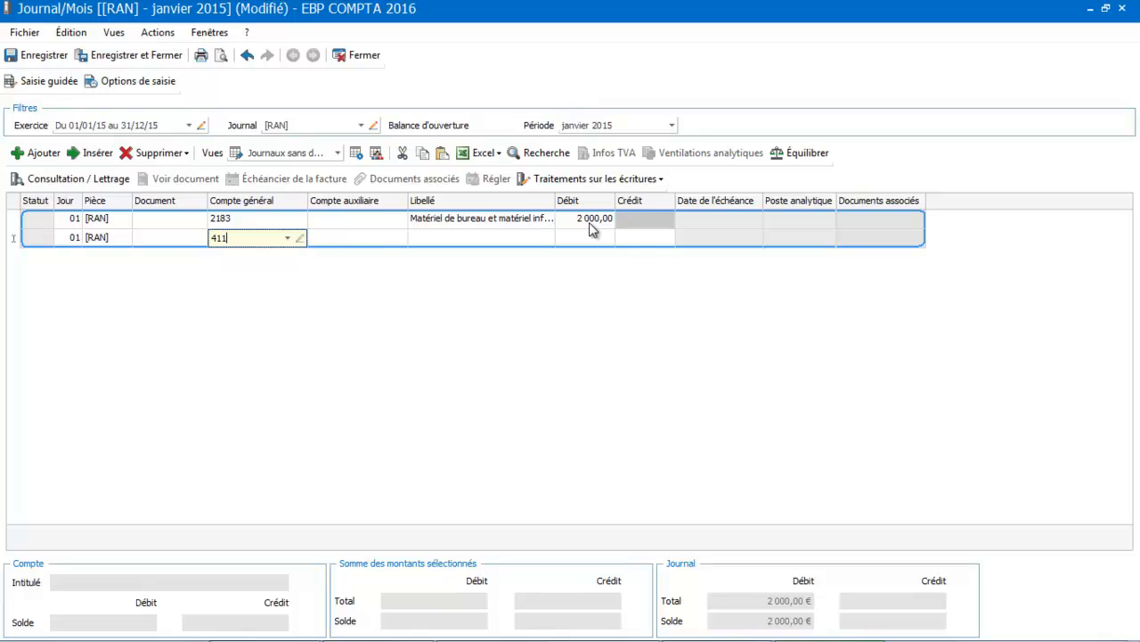
pyautogui.click(361, 319)
pyautogui.press('Tab')
pyautogui.press('Tab')
pyautogui.press('Tab')
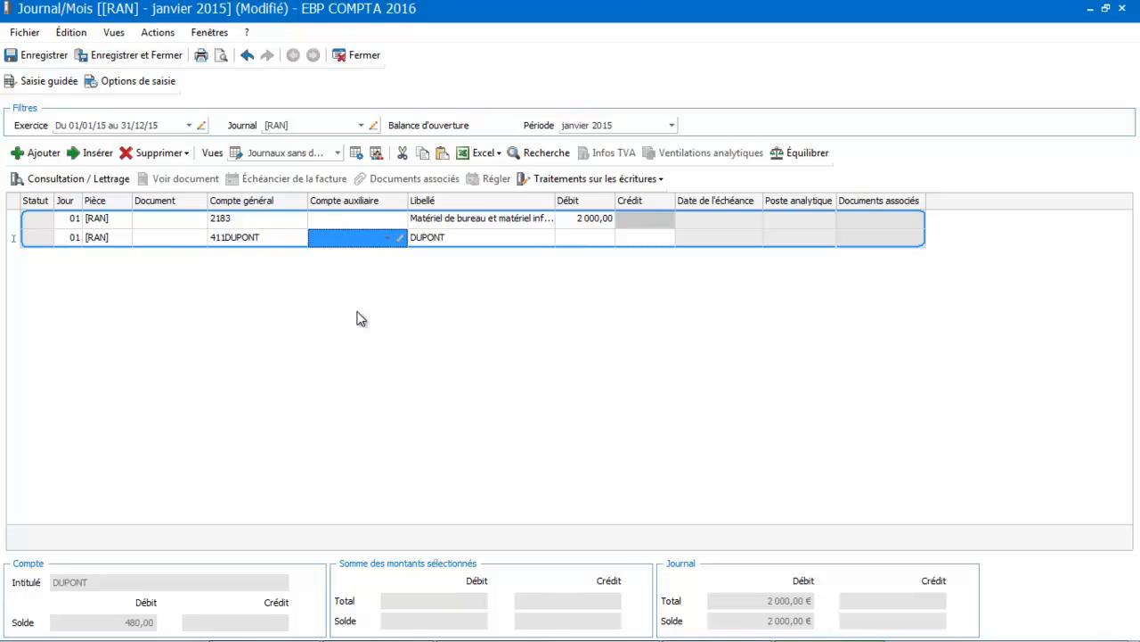
pyautogui.write('1000')
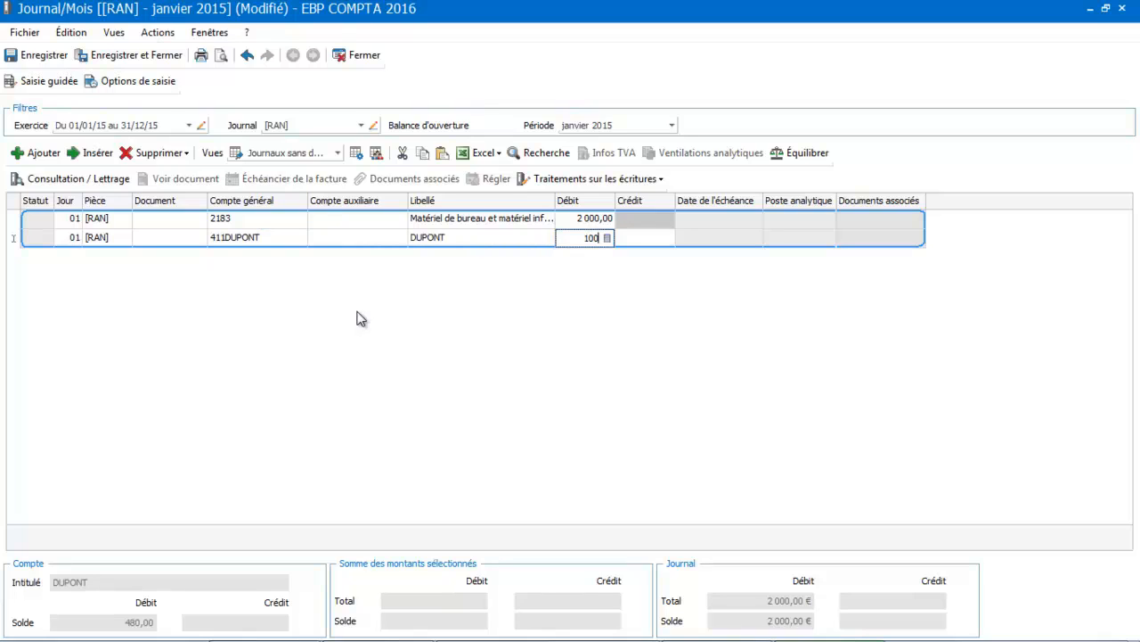
pyautogui.press('Tab')
pyautogui.press('Tab')
pyautogui.press('Tab')
pyautogui.press('Tab')
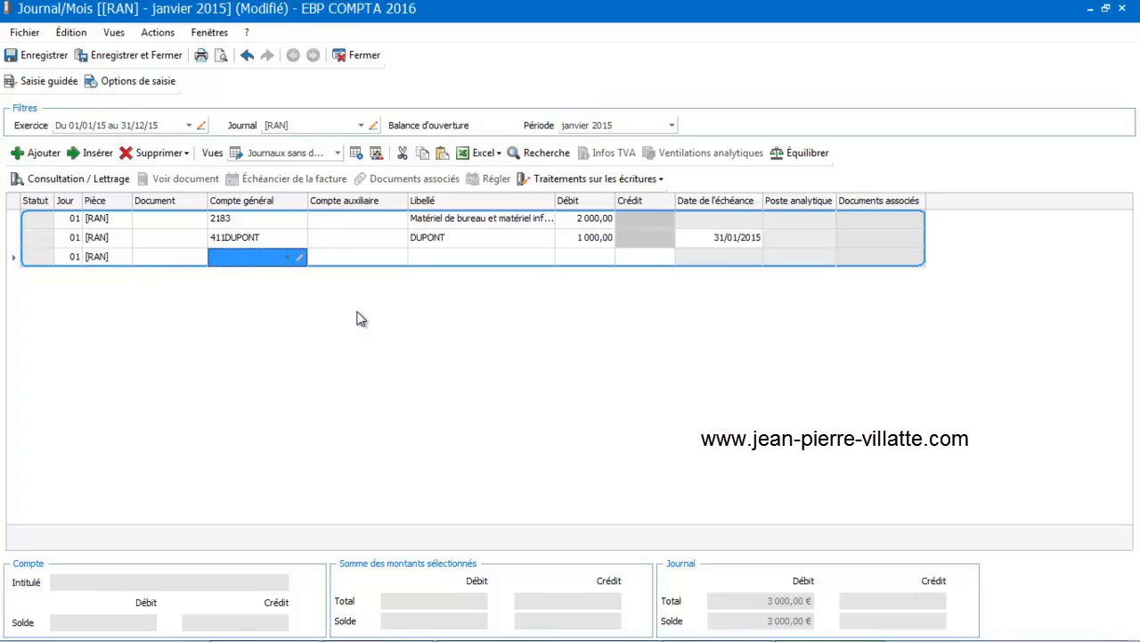
# Fill the third line with supplier account 401EDF and a credit of 80.
pyautogui.write('401')
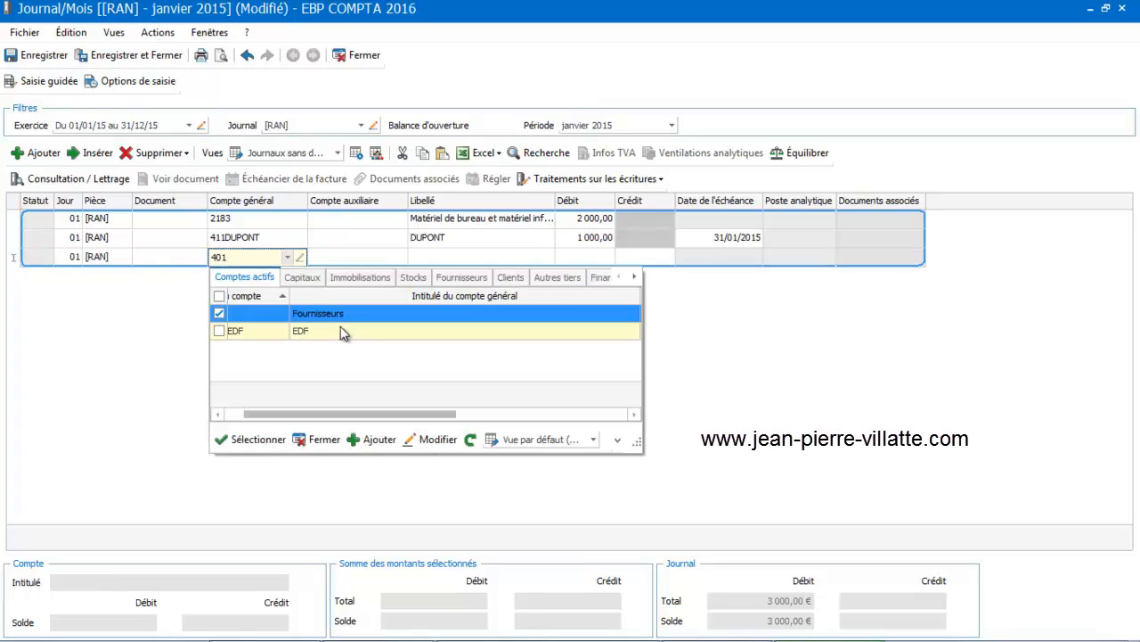
pyautogui.doubleClick(342, 332)
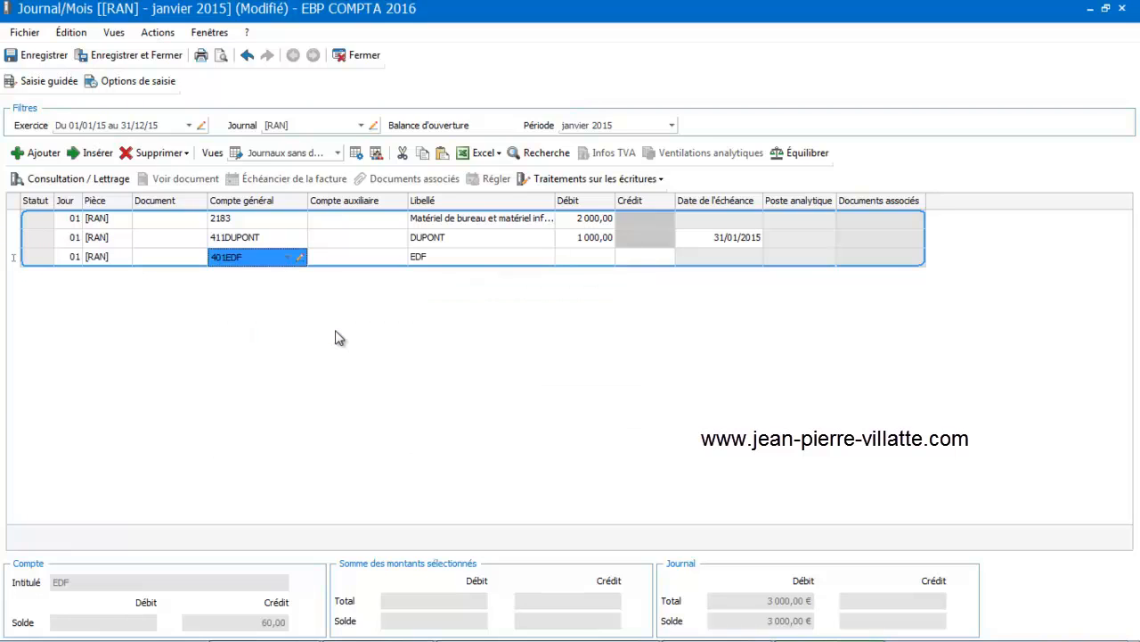
pyautogui.press('Tab')
pyautogui.press('Tab')
pyautogui.hotkey('shift', 'Tab')
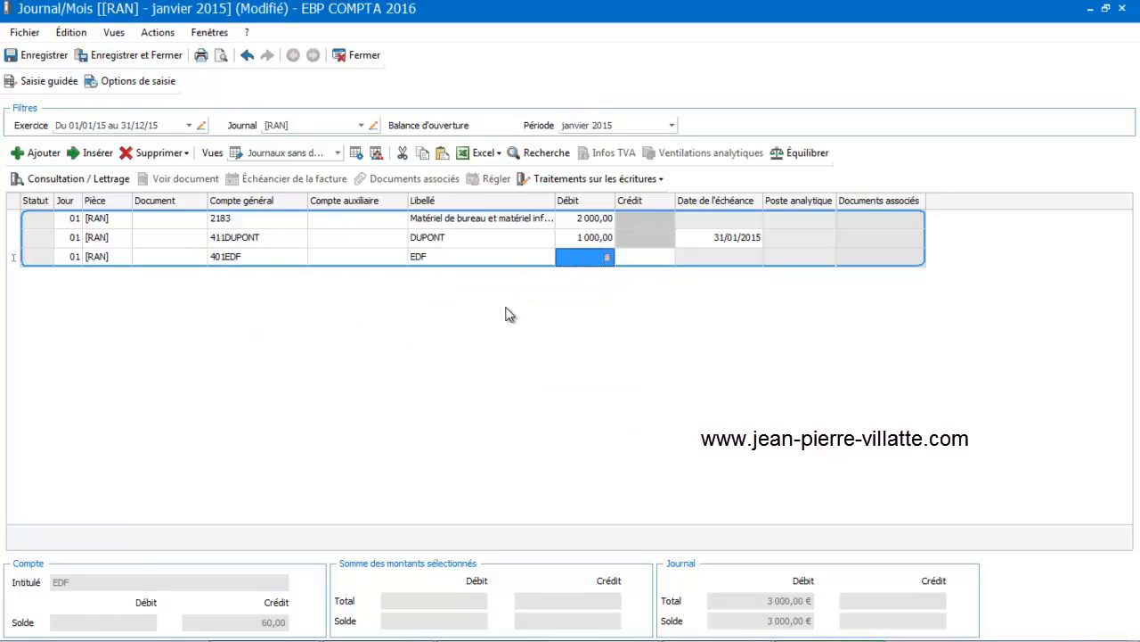
pyautogui.click(649, 257)
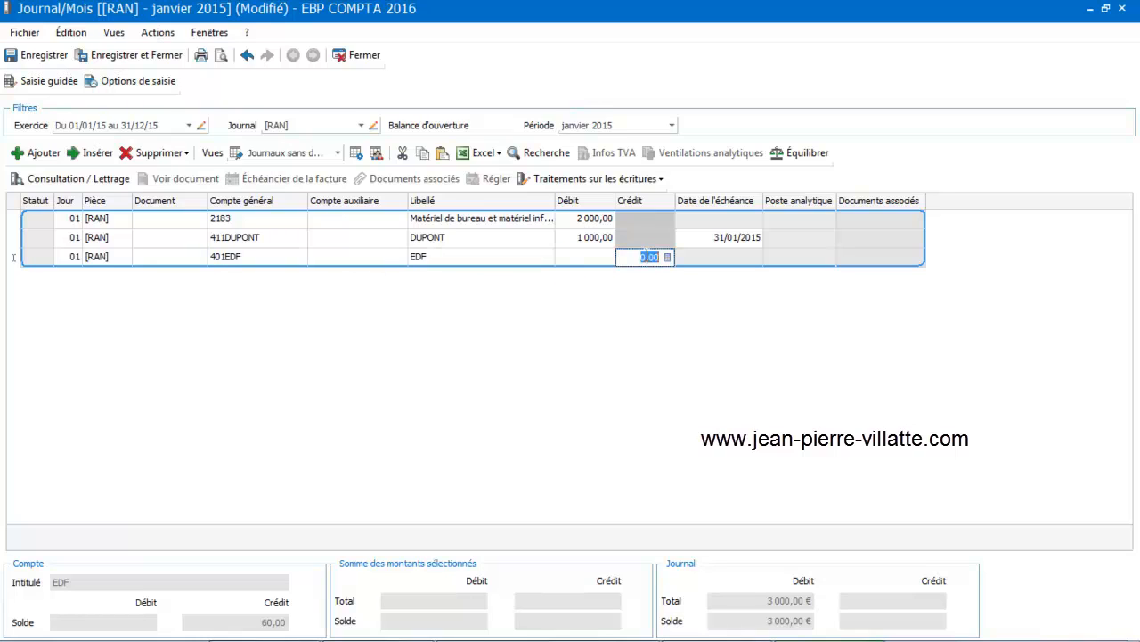
pyautogui.write('80')
pyautogui.press('Tab')
pyautogui.press('Tab')
pyautogui.press('Tab')
pyautogui.press('Tab')
pyautogui.press('Tab')
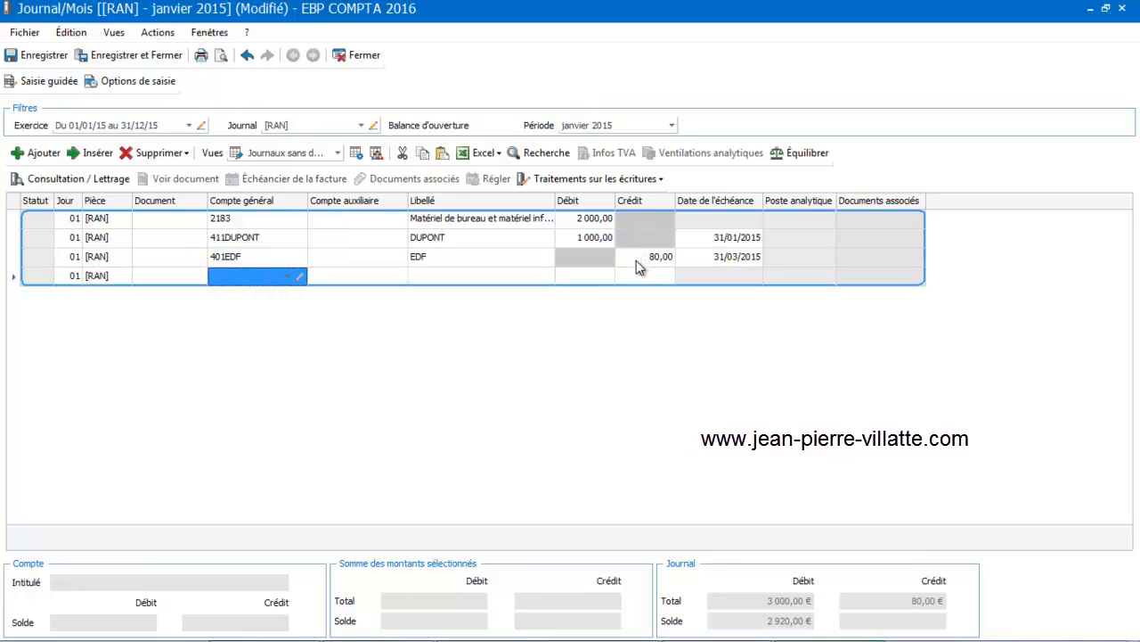
# Fill the fourth line with account 431 Sécurité sociale and a credit of 400.
pyautogui.write('431')
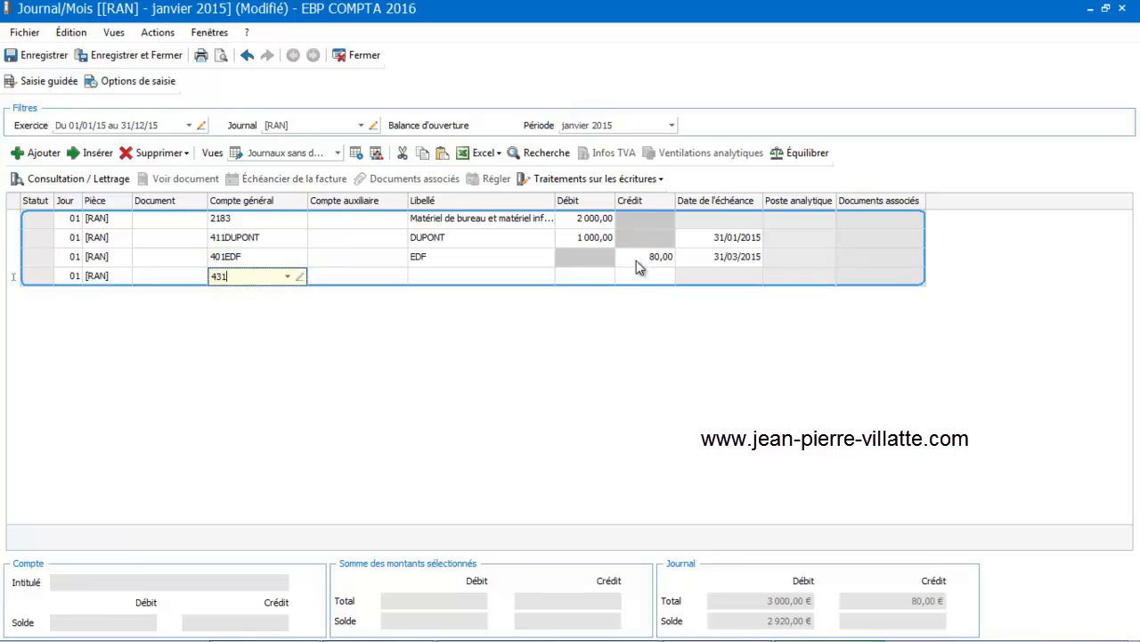
pyautogui.click(513, 339)
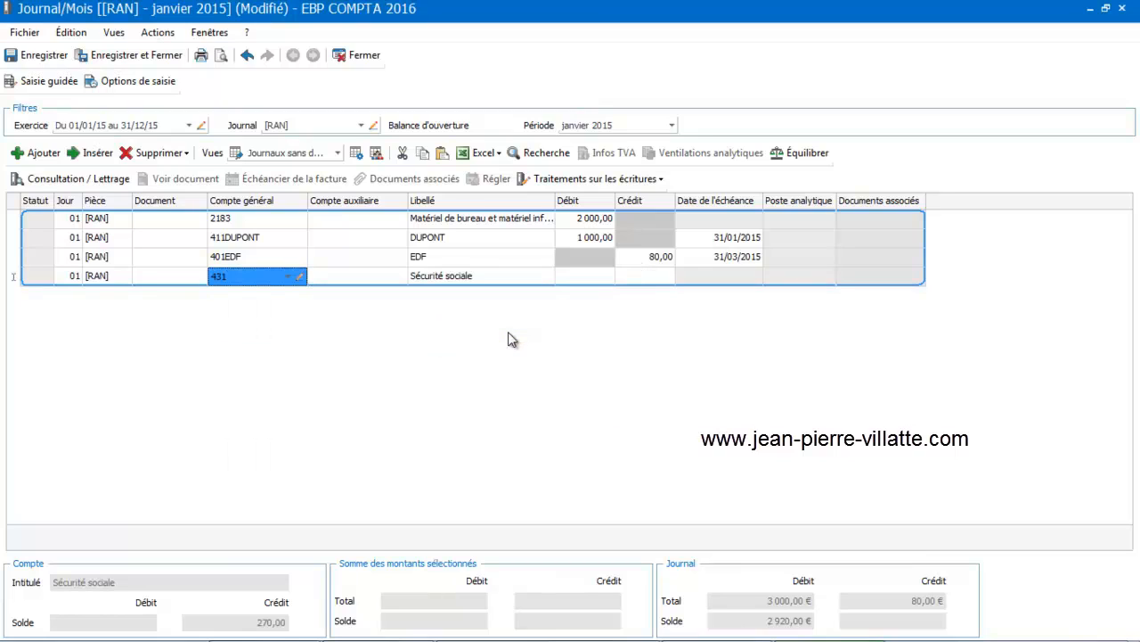
pyautogui.press('Tab')
pyautogui.press('Tab')
pyautogui.press('Tab')
pyautogui.press('Tab')
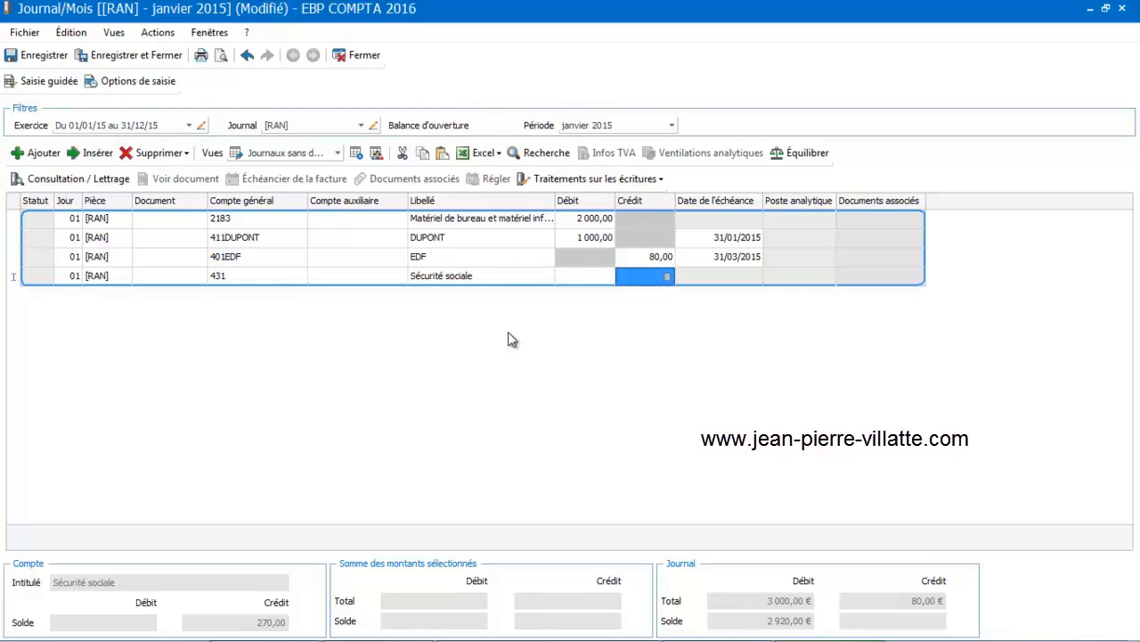
pyautogui.write('400')
pyautogui.press('Return')
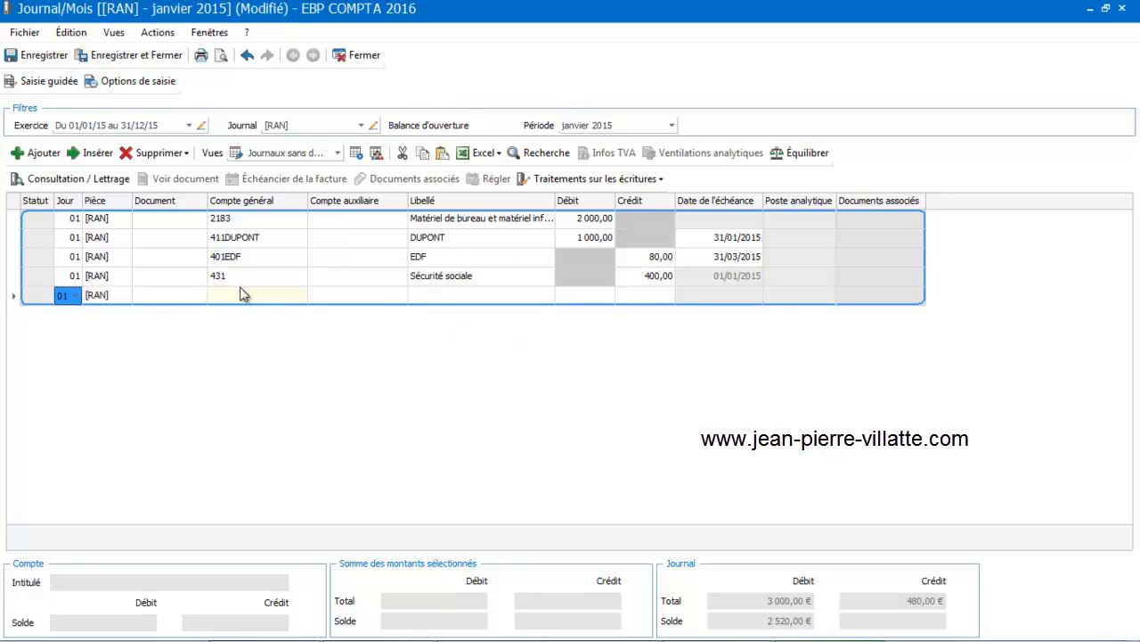
# Fill the fifth line with account 5121 Banque principale and a credit of 2000.
pyautogui.press('Tab')
pyautogui.press('Tab')
pyautogui.press('Tab')
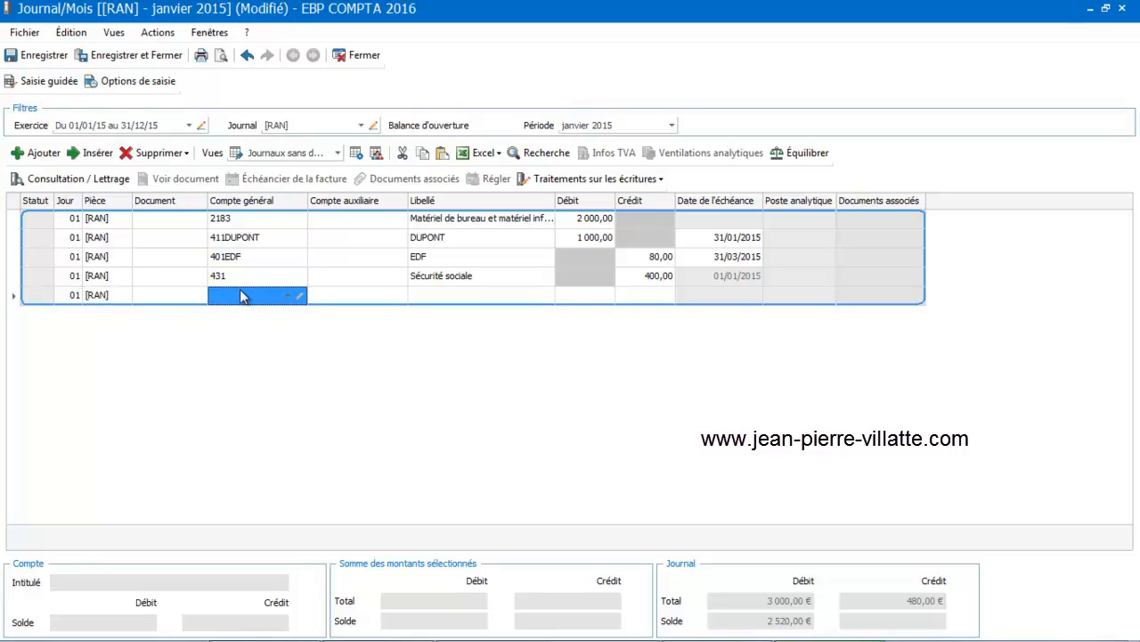
pyautogui.write('512')
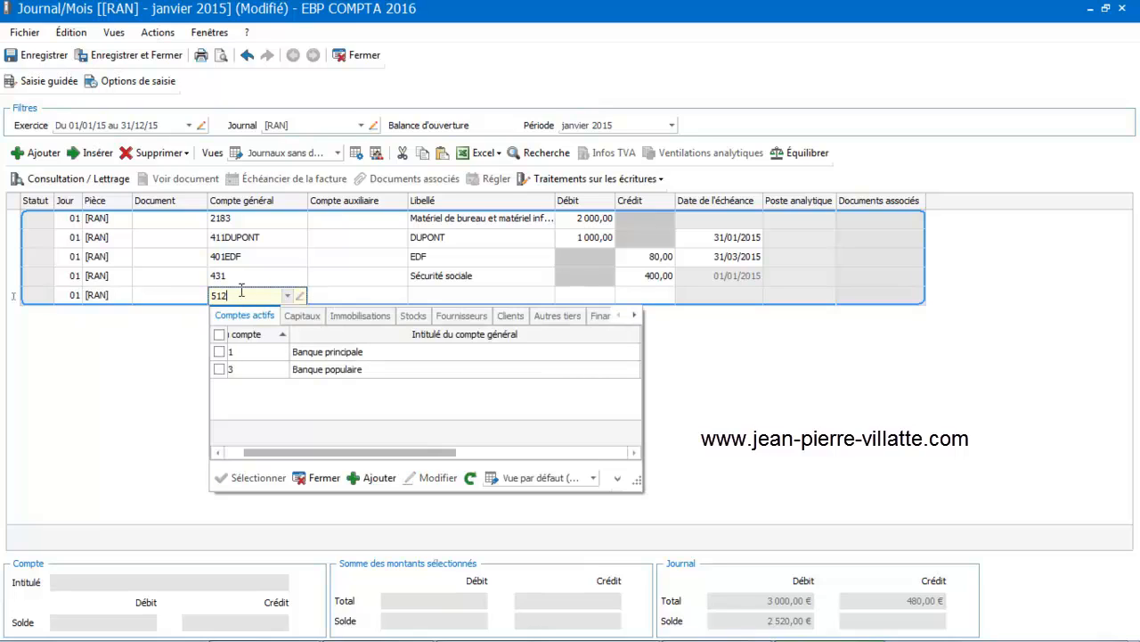
pyautogui.click(242, 351)
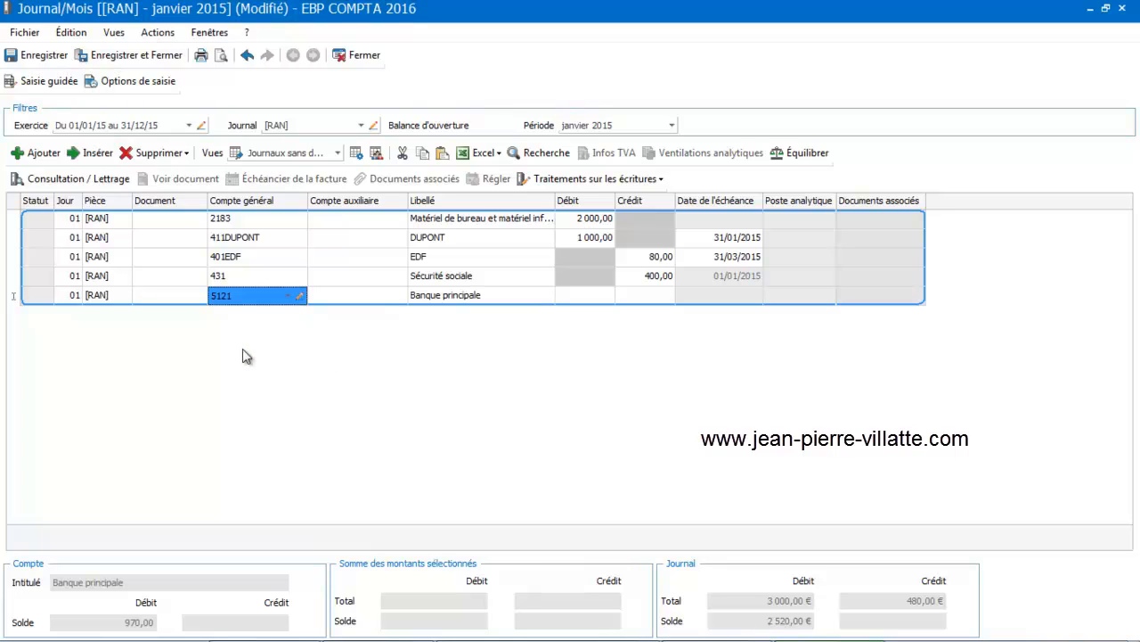
pyautogui.press('Tab')
pyautogui.press('Tab')
pyautogui.press('Tab')
pyautogui.press('Tab')
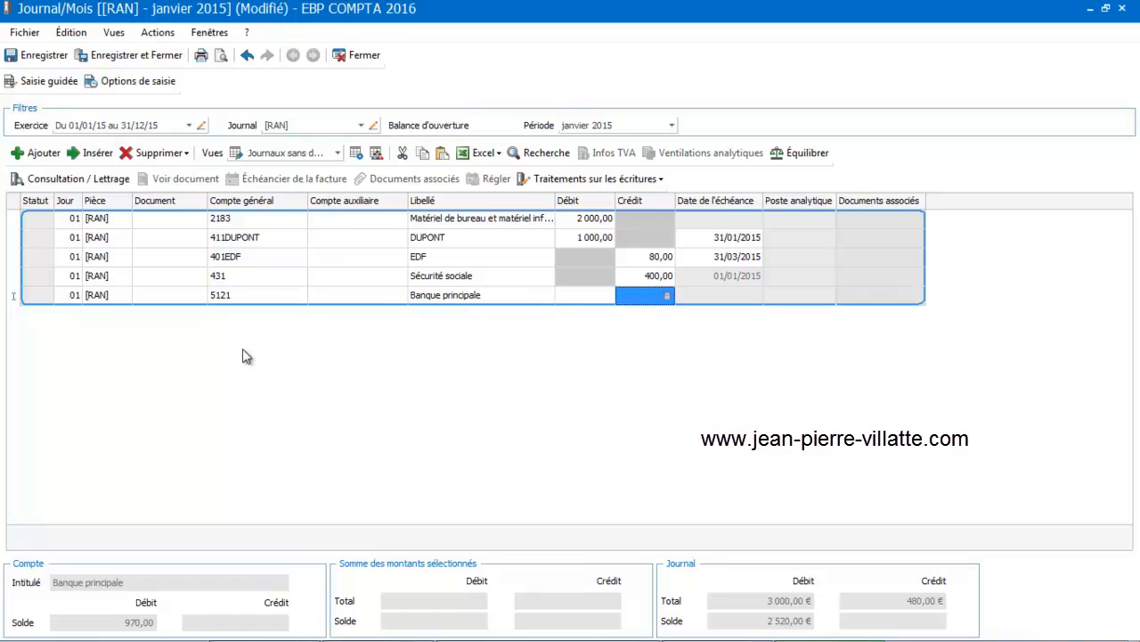
pyautogui.write('2000')
pyautogui.press('Return')
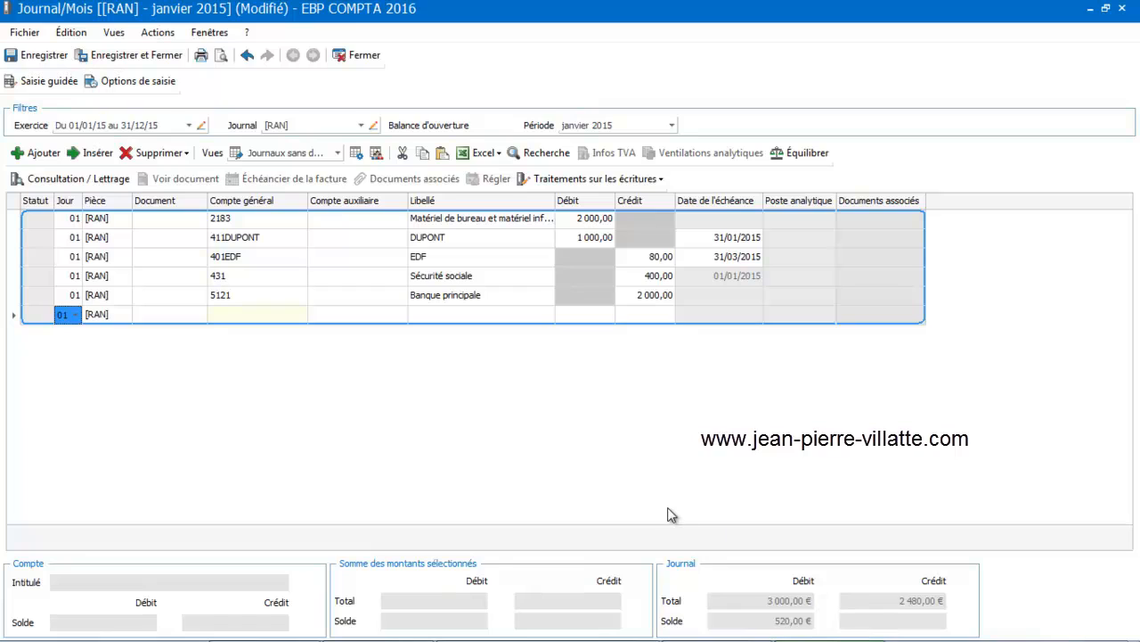
# Balance the entry with account 120 Résultat de l'exercice (bénéfice) at a credit of 520, and save and close the journal.
pyautogui.press('Tab')
pyautogui.press('Tab')
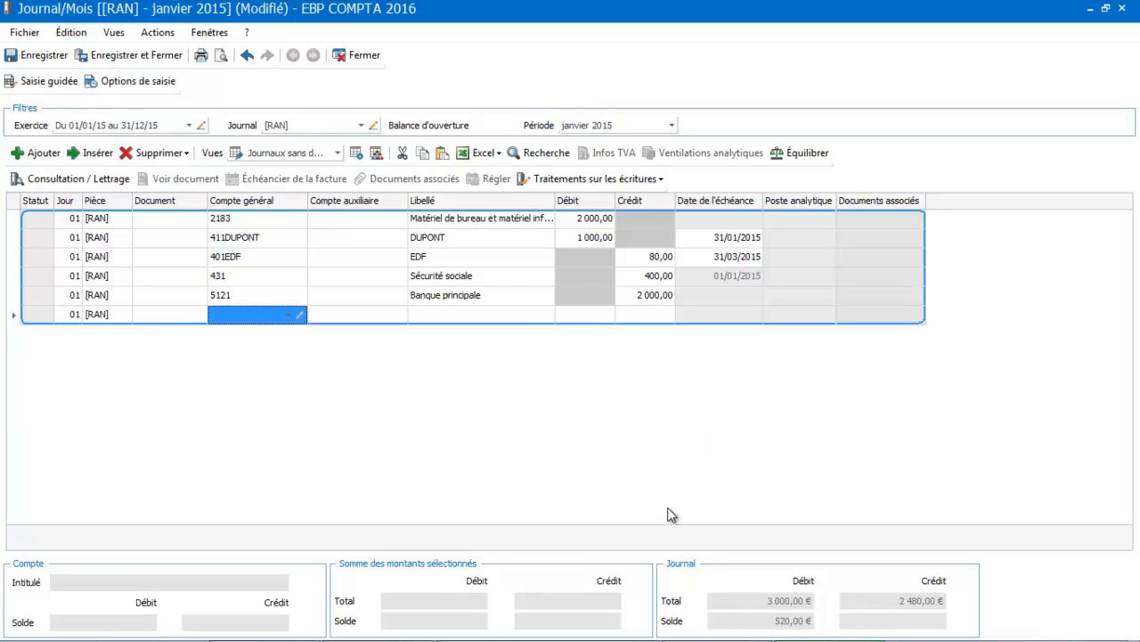
pyautogui.write('12')
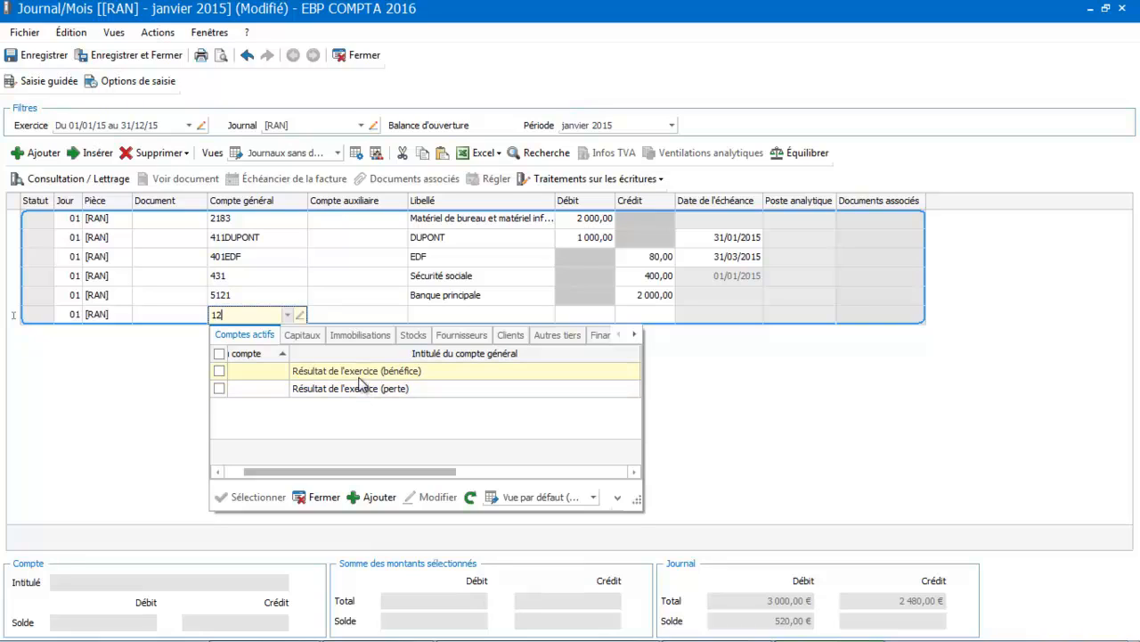
pyautogui.click(360, 377)
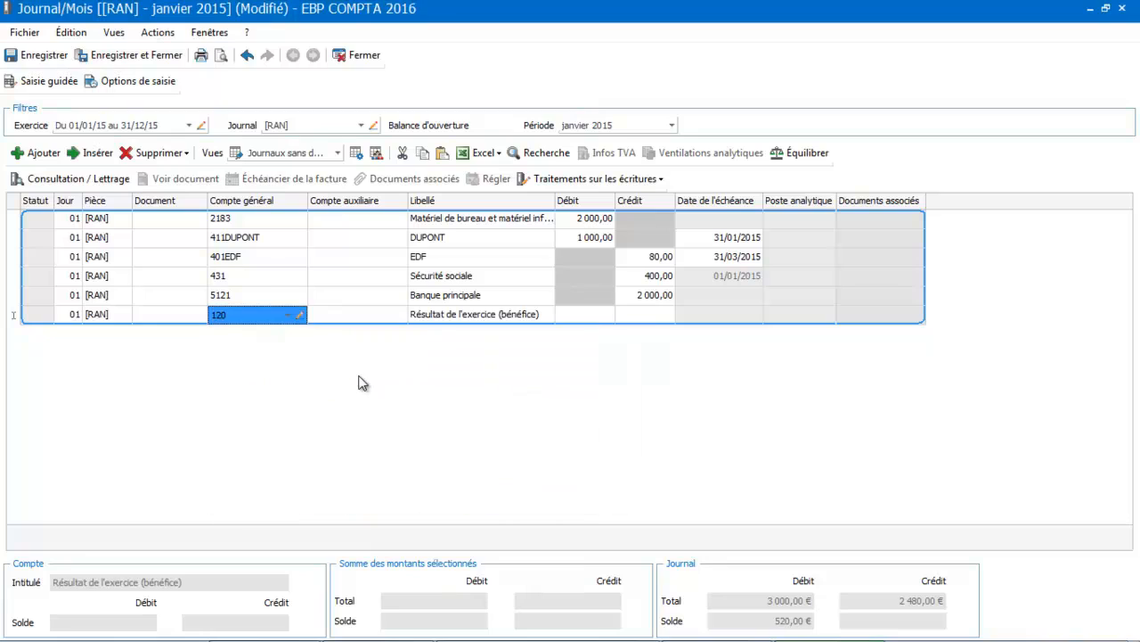
pyautogui.click(648, 317)
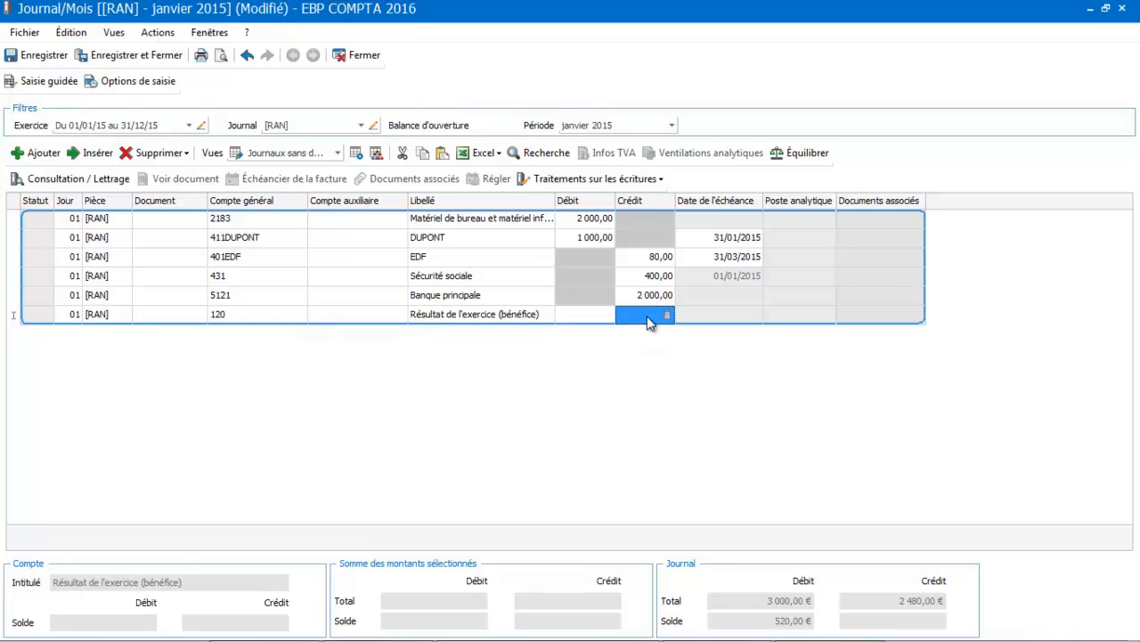
pyautogui.click(649, 319)
pyautogui.write('520')
pyautogui.press('Return')
pyautogui.click(491, 318)
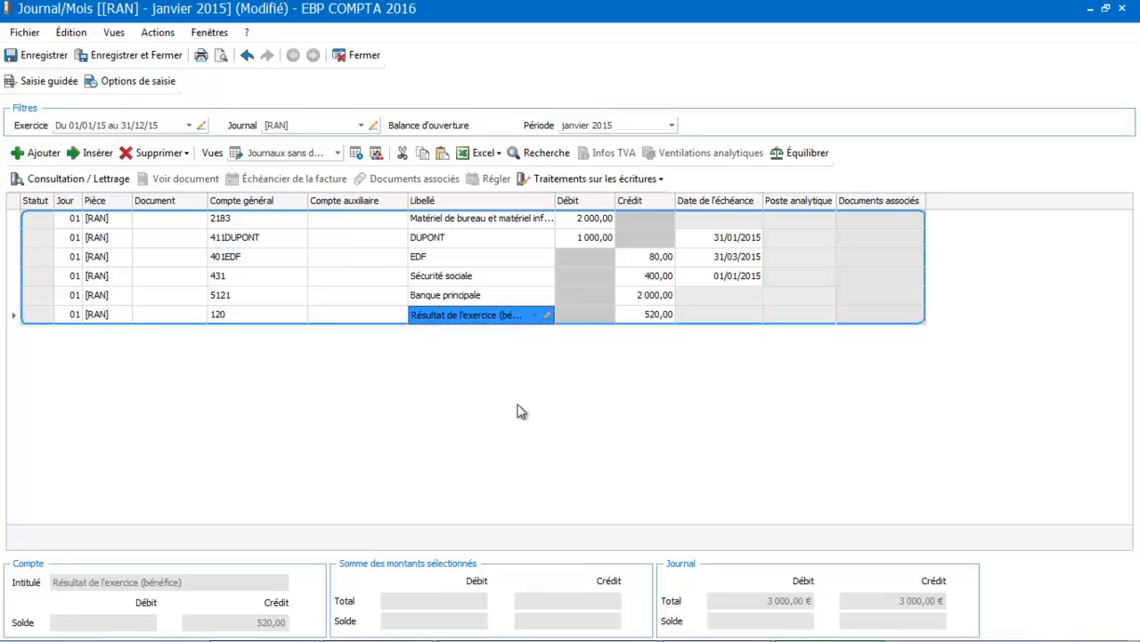
pyautogui.click(125, 55)
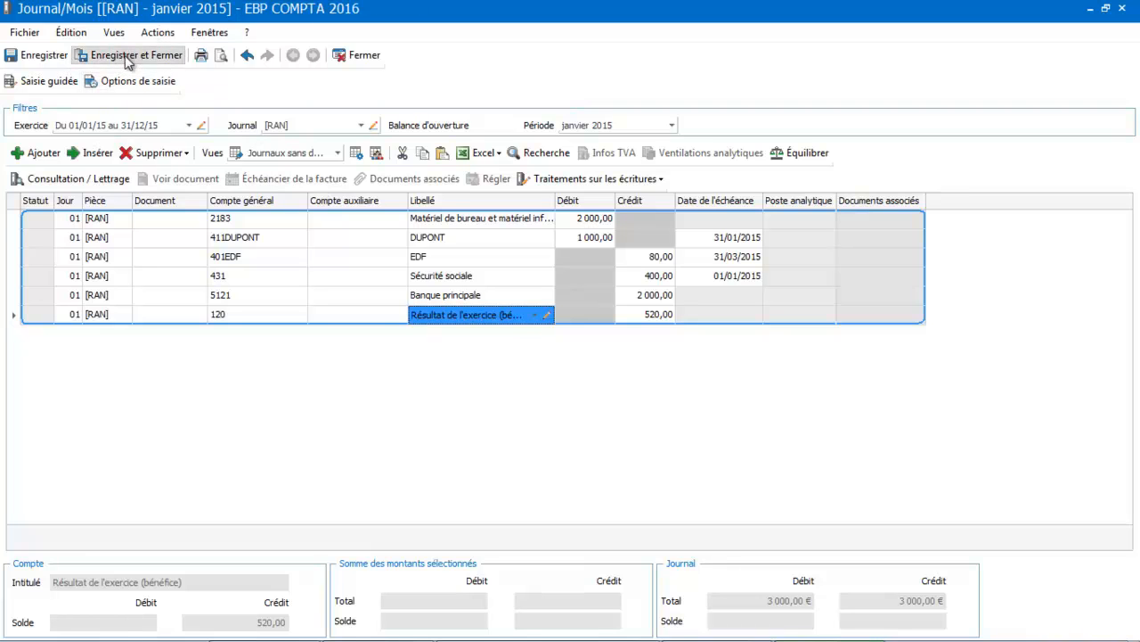
# Go through the start screen's Saisie mois courant to reopen the saved opening balance, review its lines and close it.
pyautogui.click(126, 31)
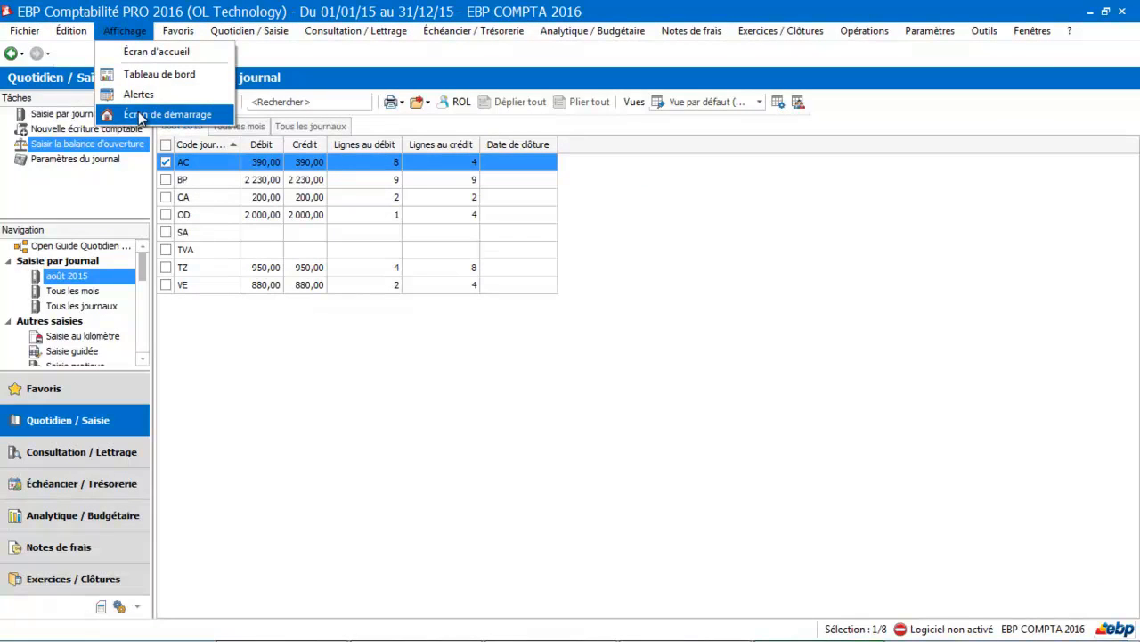
pyautogui.click(140, 116)
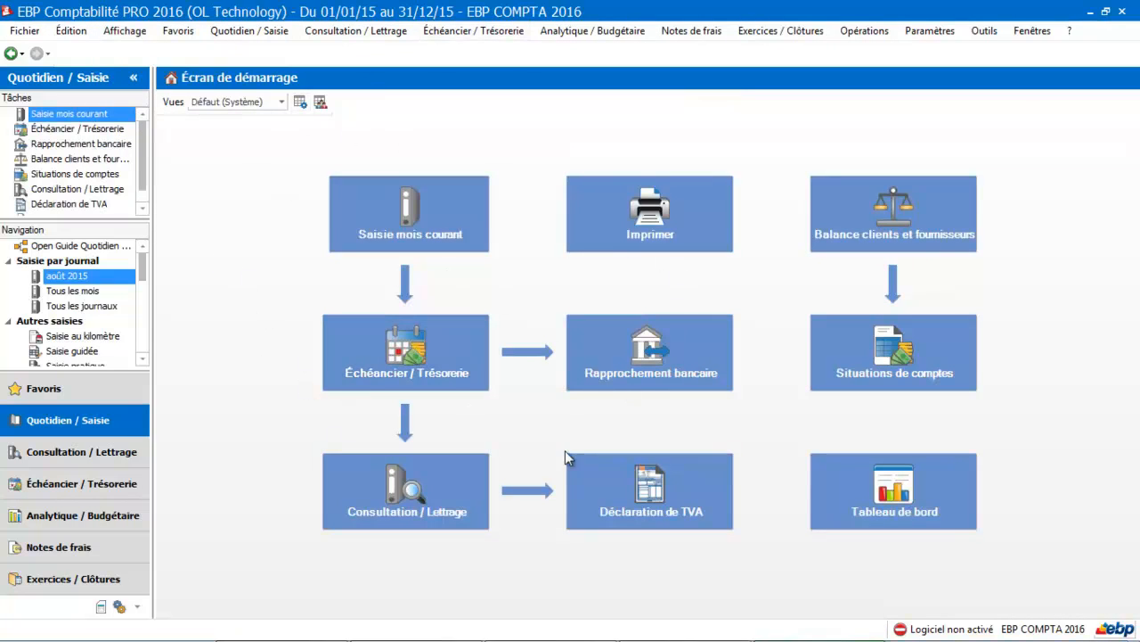
pyautogui.click(415, 217)
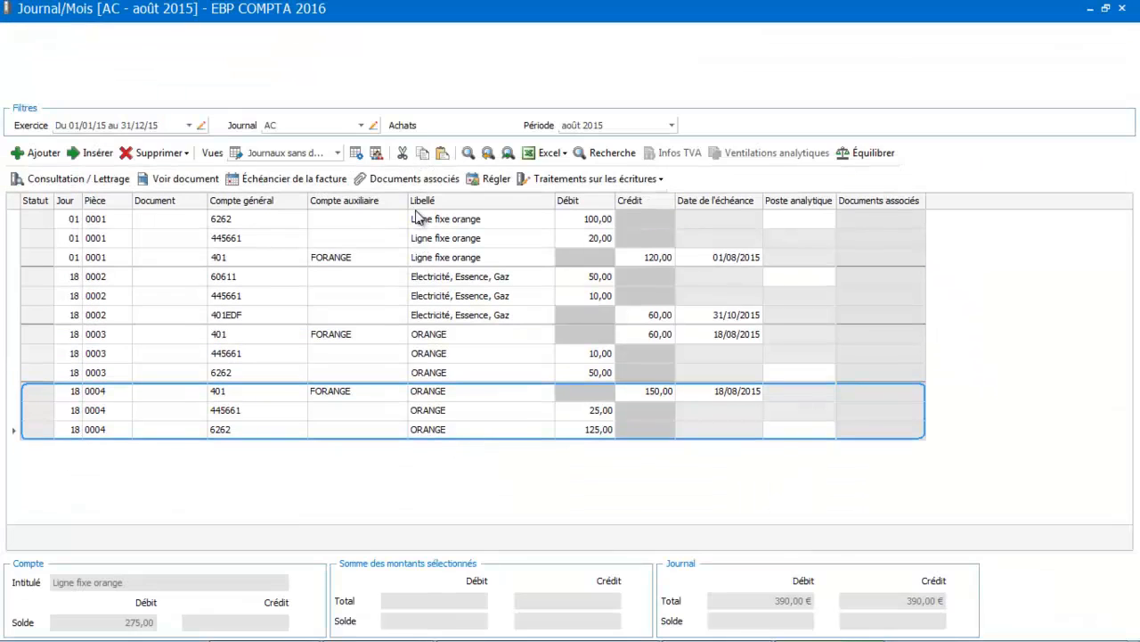
pyautogui.click(363, 55)
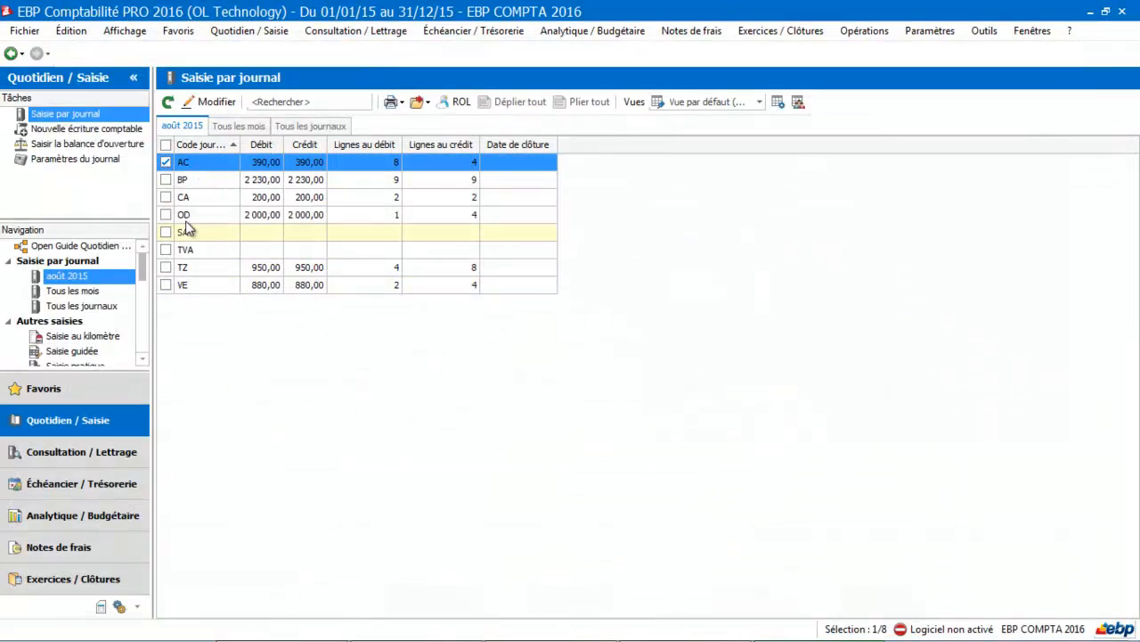
pyautogui.click(54, 150)
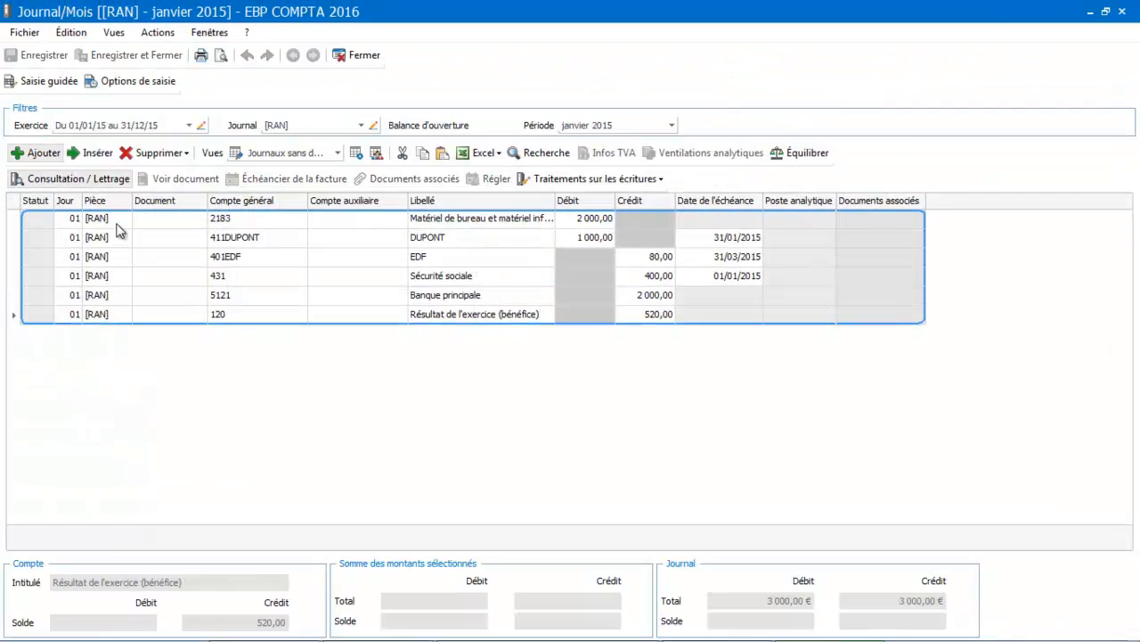
pyautogui.click(359, 56)
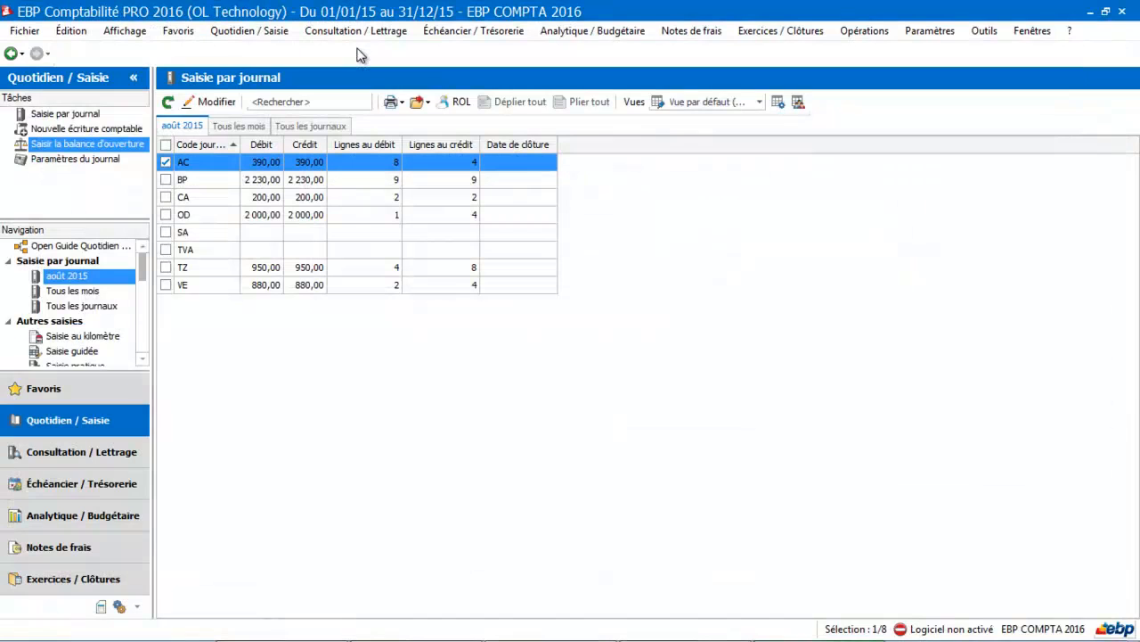